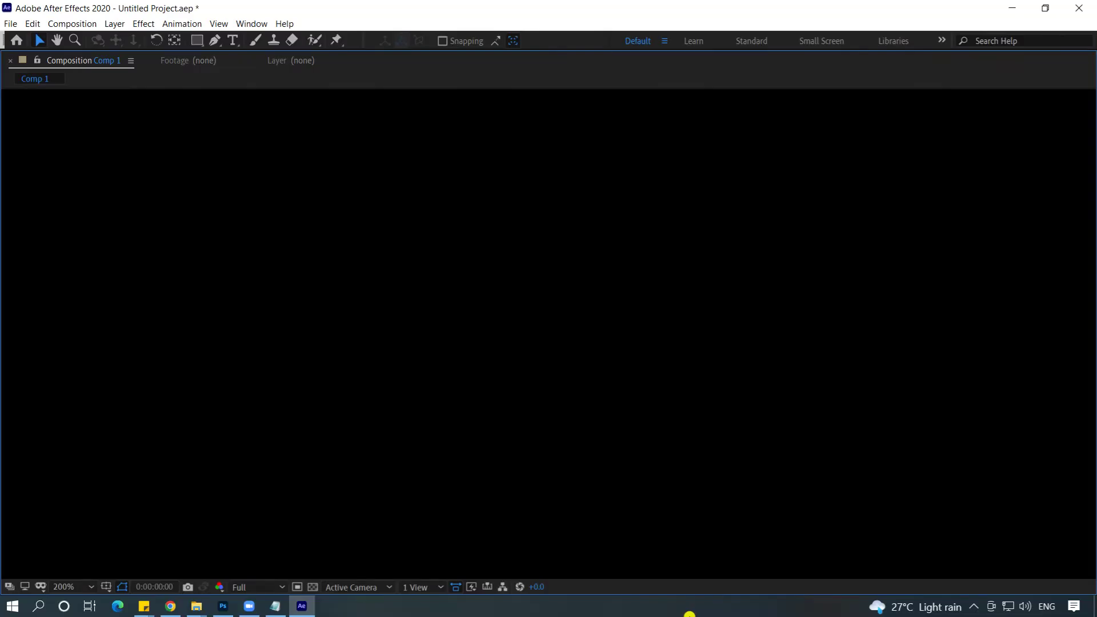
Step: Preview the finished handwritten 'hello' write-on animation
key(space)
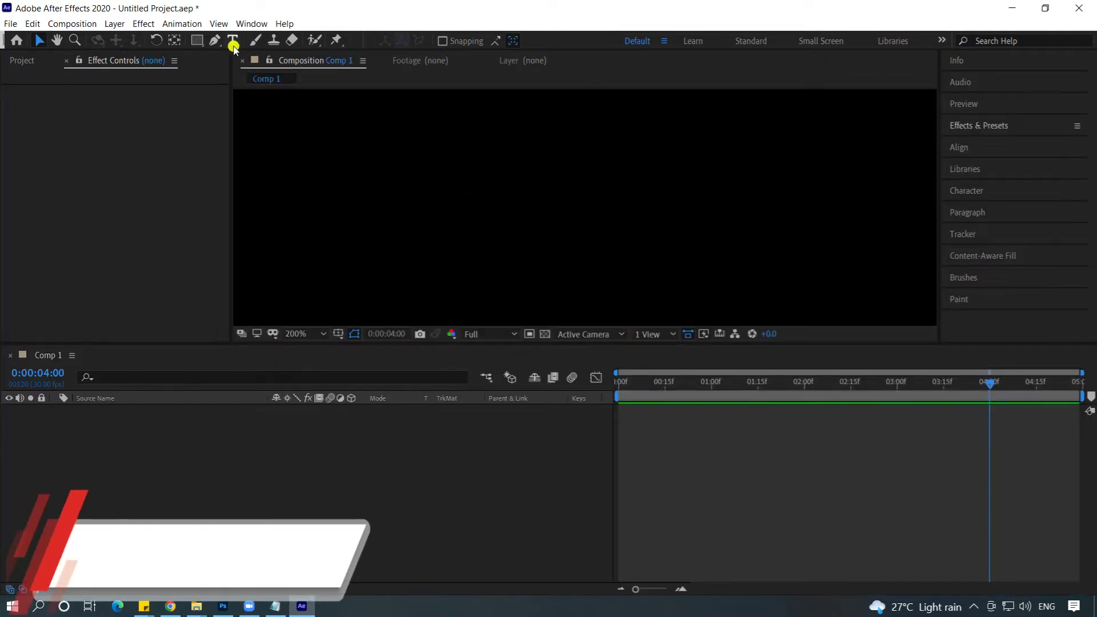
Step: Create a text layer reading 'hello' in Comp 1
click(233, 41)
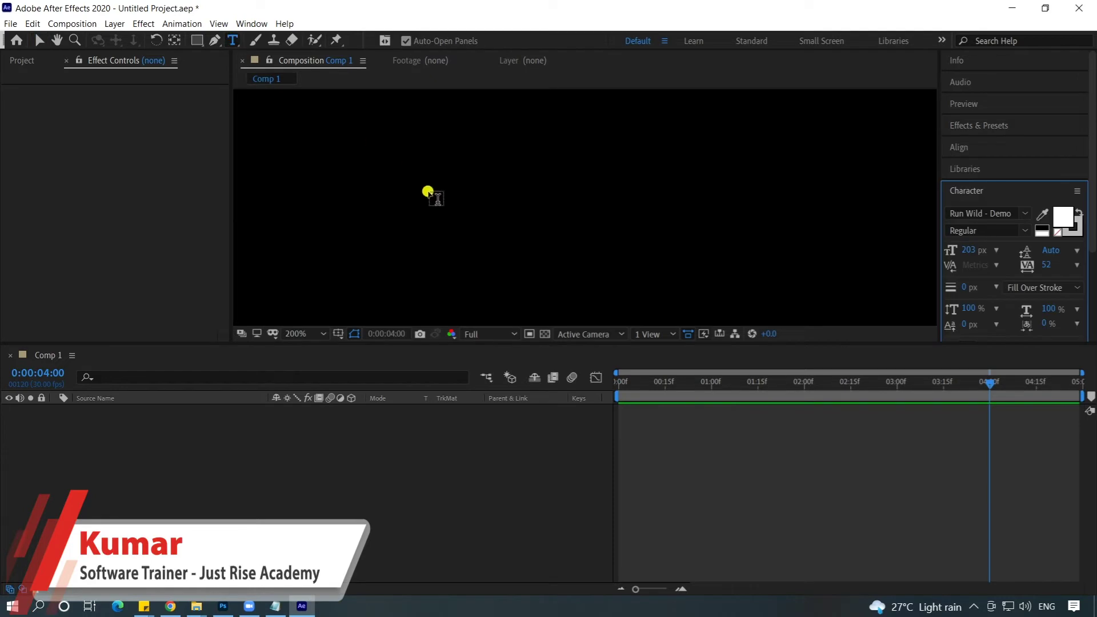
click(429, 195)
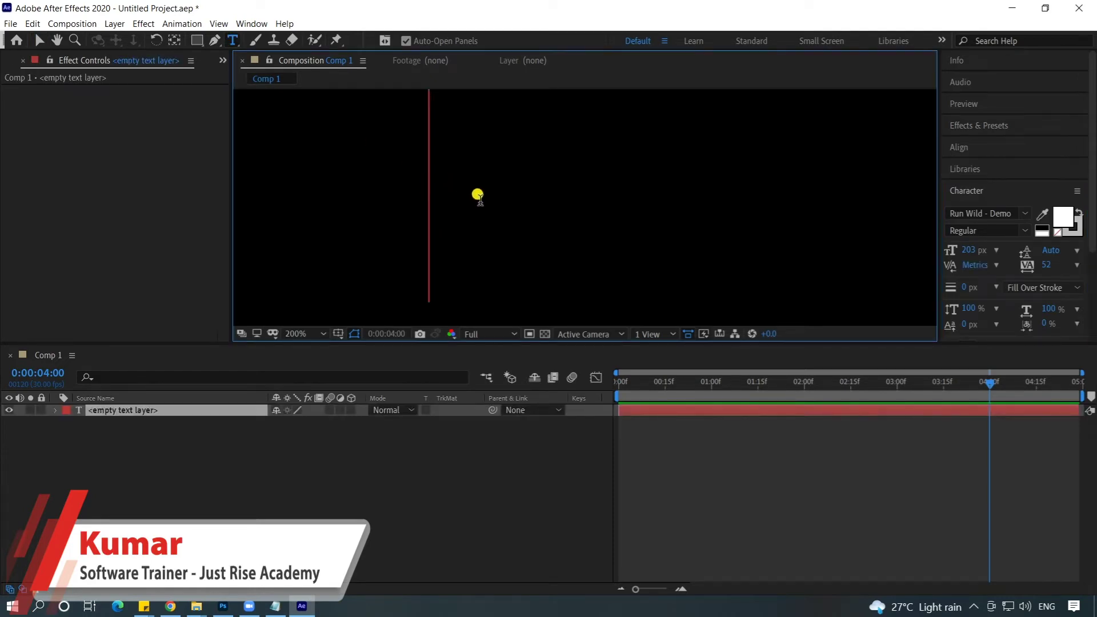
text(hello)
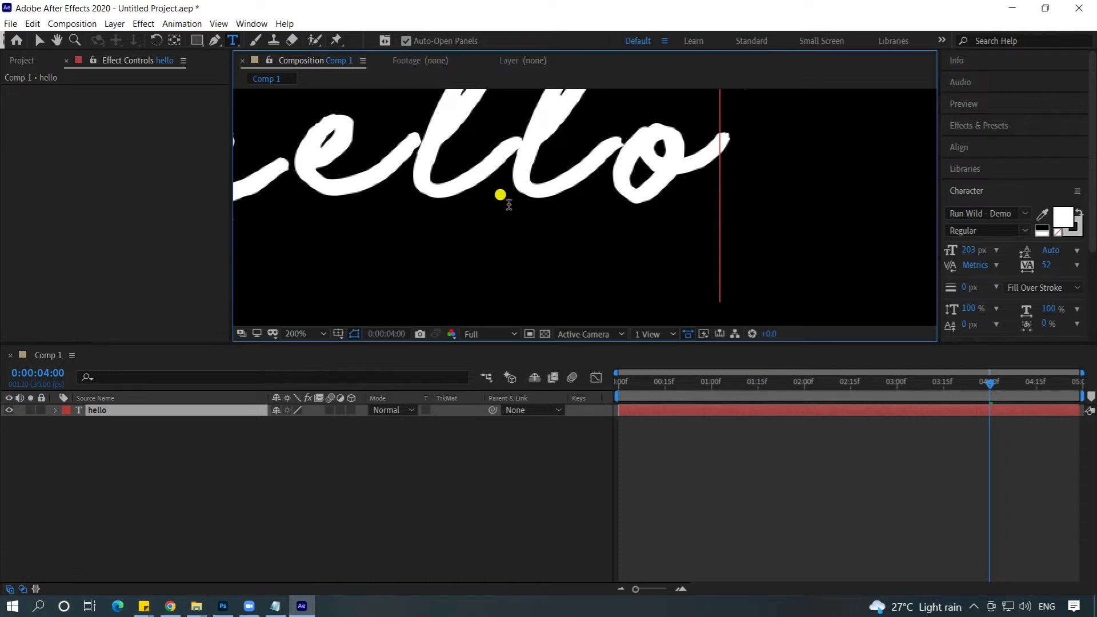
click(39, 41)
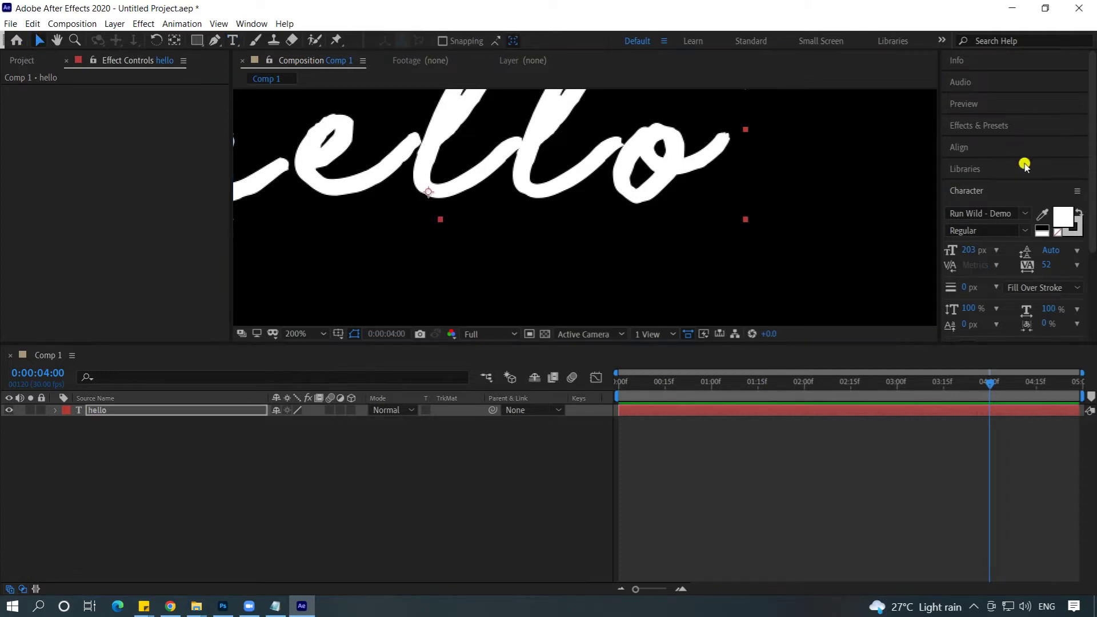
Step: Centre the hello text horizontally and vertically in the comp
click(959, 146)
click(979, 183)
click(1056, 183)
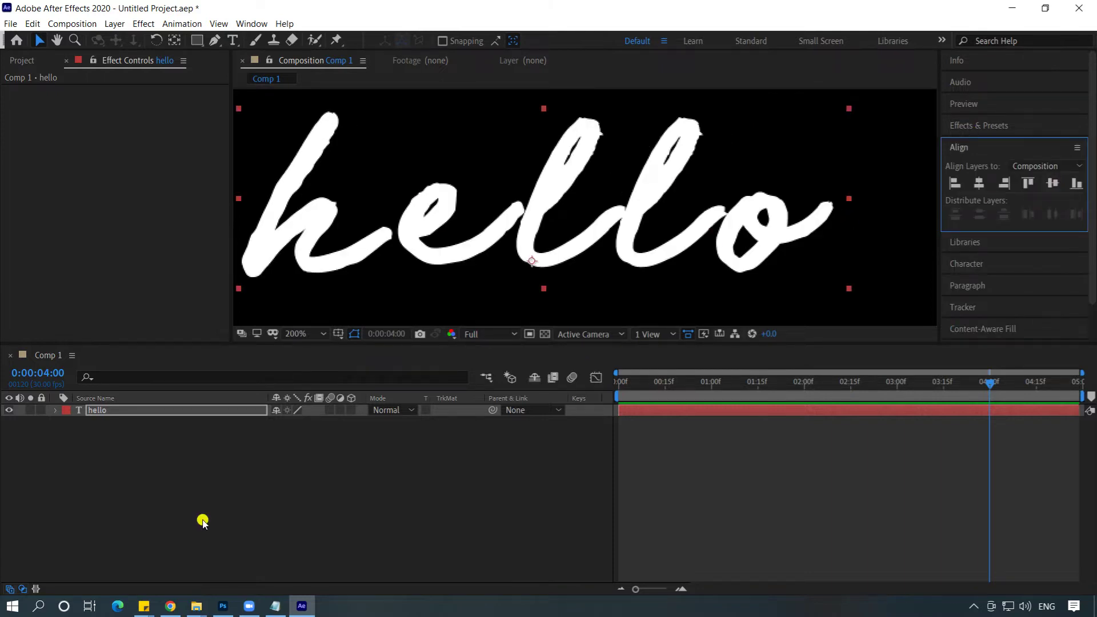
click(107, 410)
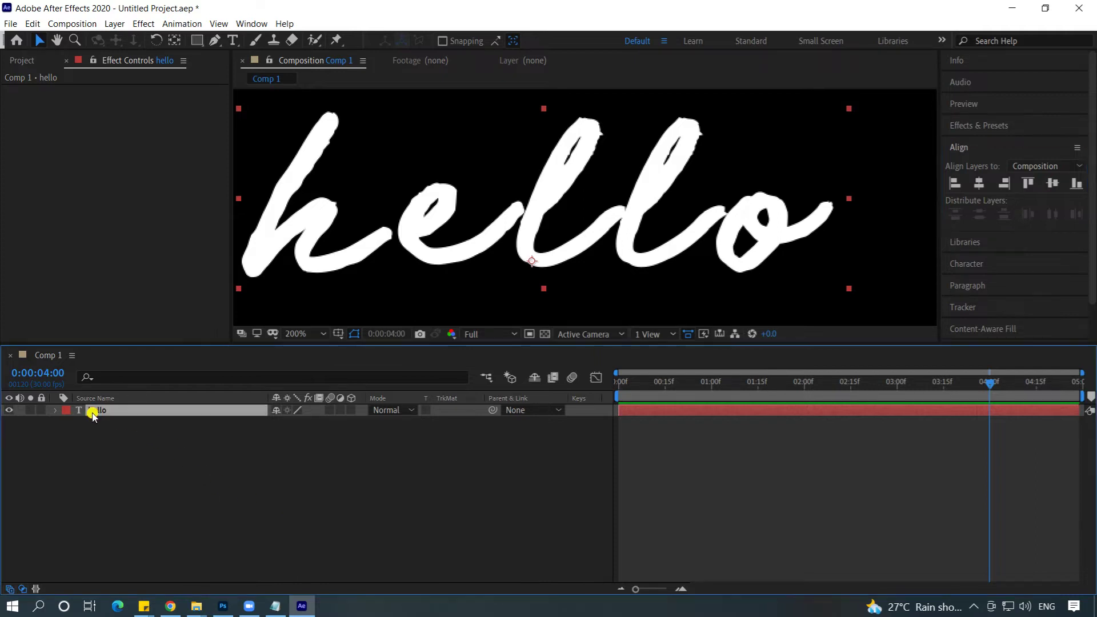
Step: Trace a Pen mask path from the top of the h through the e
click(215, 40)
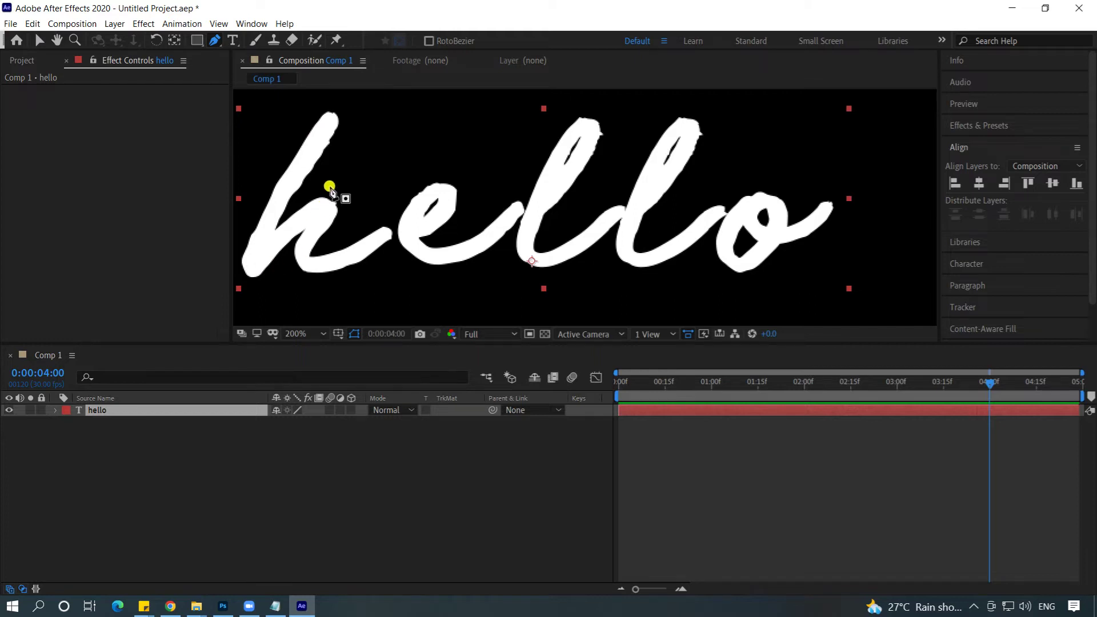
click(333, 116)
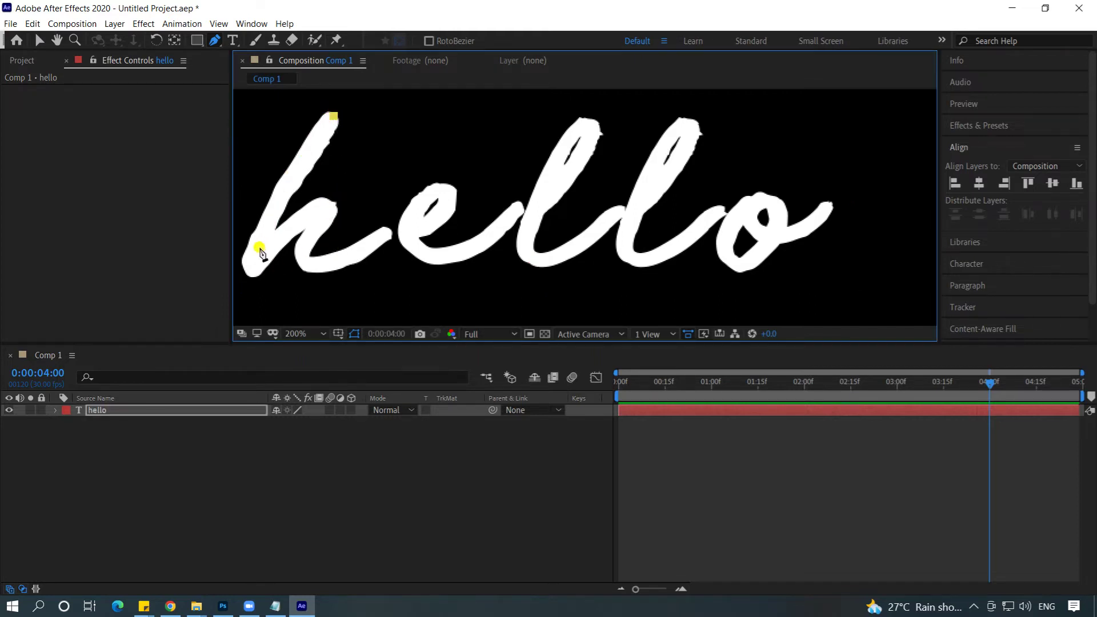
drag(253, 264, 252, 288)
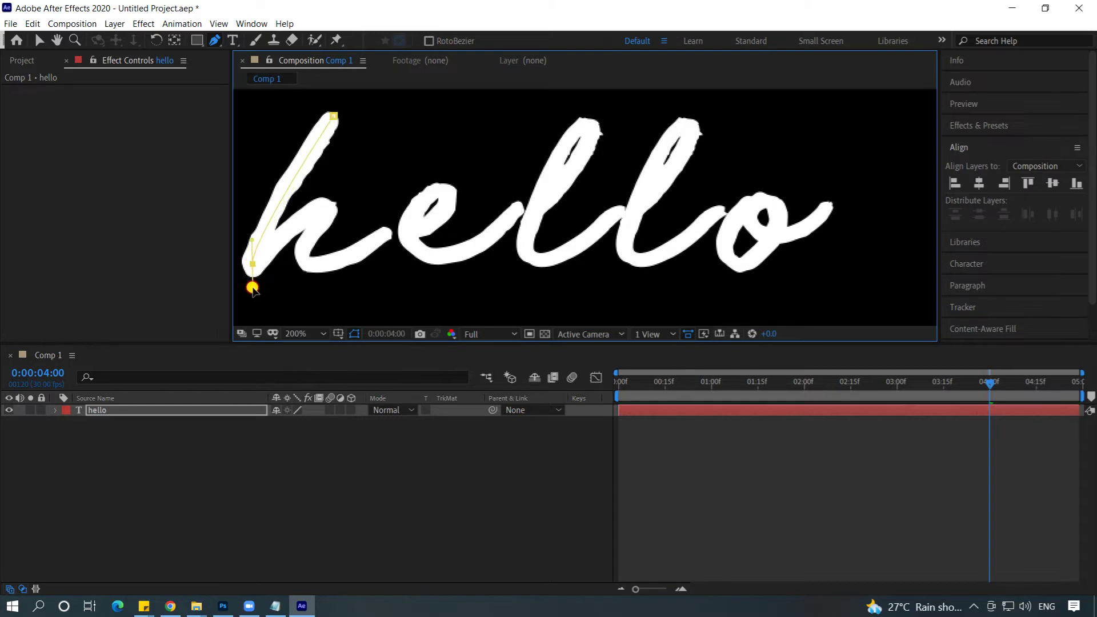
click(324, 213)
drag(346, 258, 427, 229)
click(388, 234)
click(411, 217)
click(444, 212)
Step: Continue the mask path through both l's toward the o
click(458, 253)
drag(519, 211, 530, 200)
click(594, 132)
scroll(605, 117, up, 1)
click(549, 196)
drag(542, 275, 555, 272)
click(619, 231)
click(649, 197)
click(686, 167)
mouse_move(659, 275)
mouse_down()
mouse_move(724, 244)
mouse_move(805, 266)
mouse_up()
Step: Finish the mask path around the o and out to its tail
click(724, 229)
click(774, 221)
click(739, 284)
click(736, 241)
drag(831, 223, 873, 179)
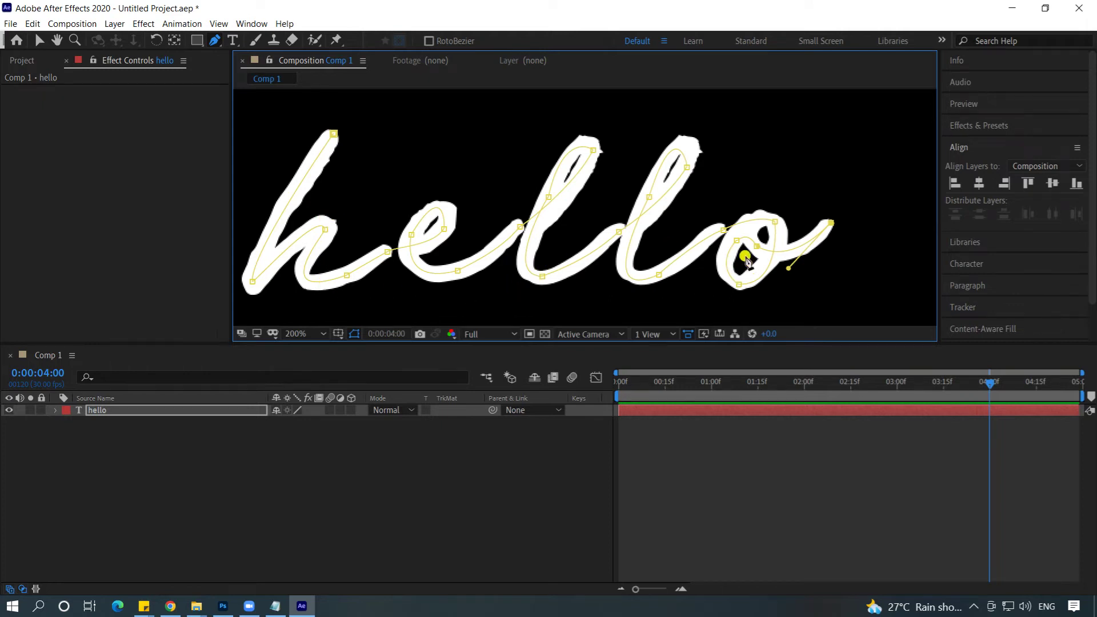
Step: Search Effects & Presets for 'stroke' and drag Generate > Stroke onto the hello layer
click(986, 127)
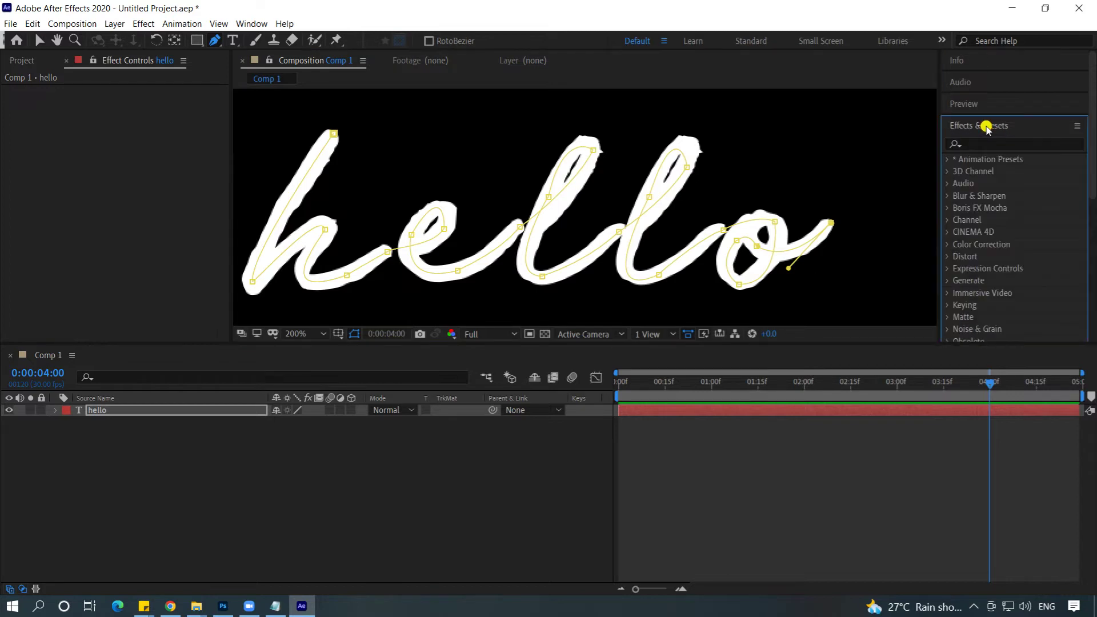
click(980, 143)
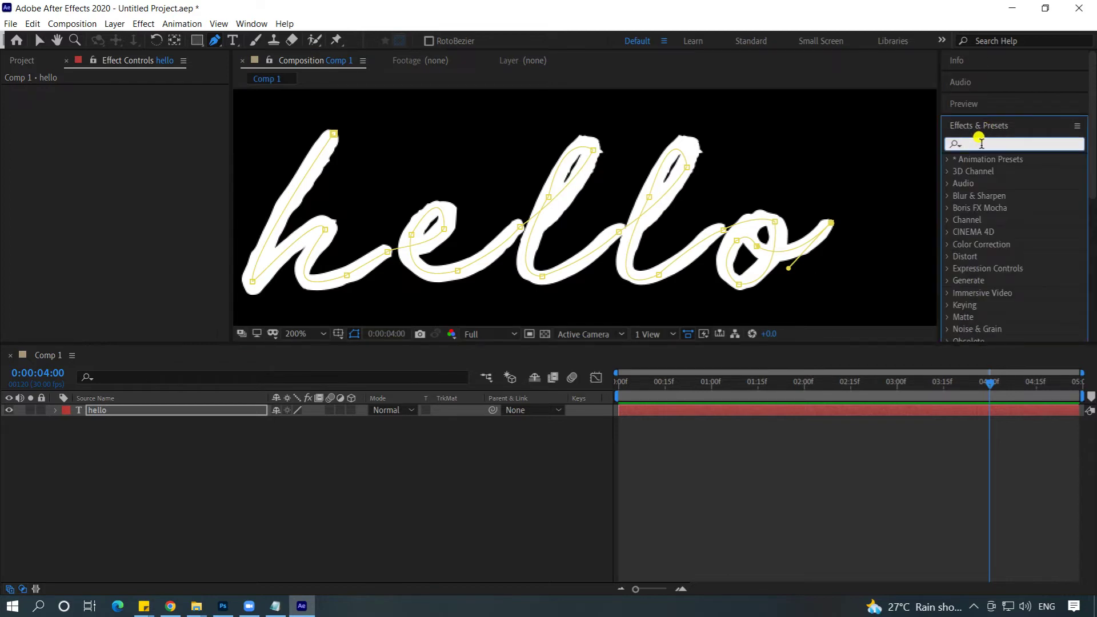
text(stroke)
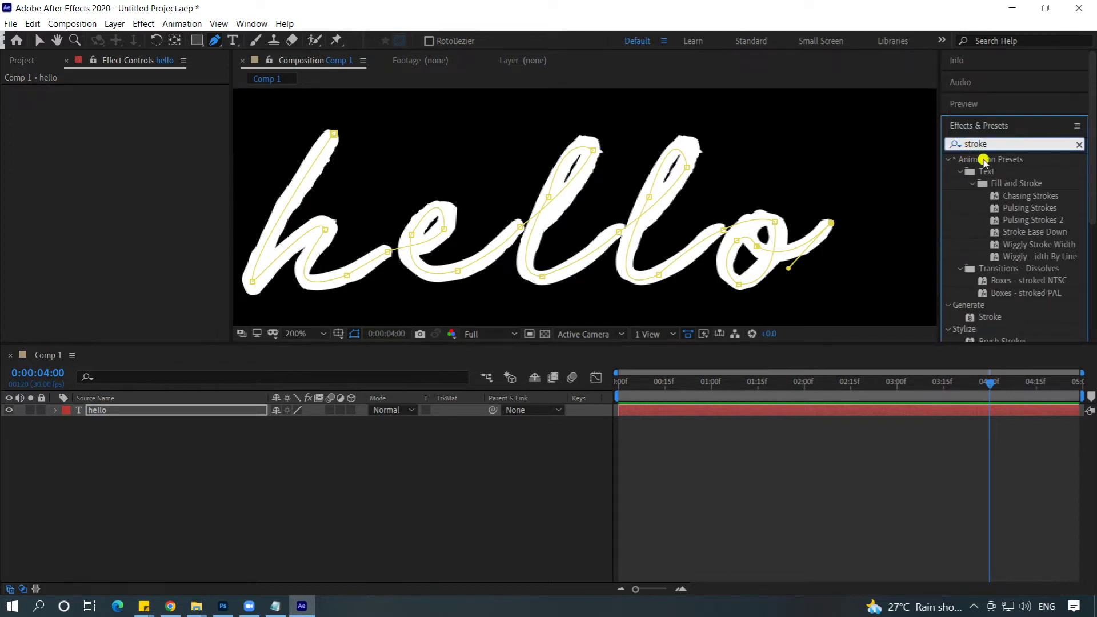
click(994, 318)
drag(993, 318, 133, 410)
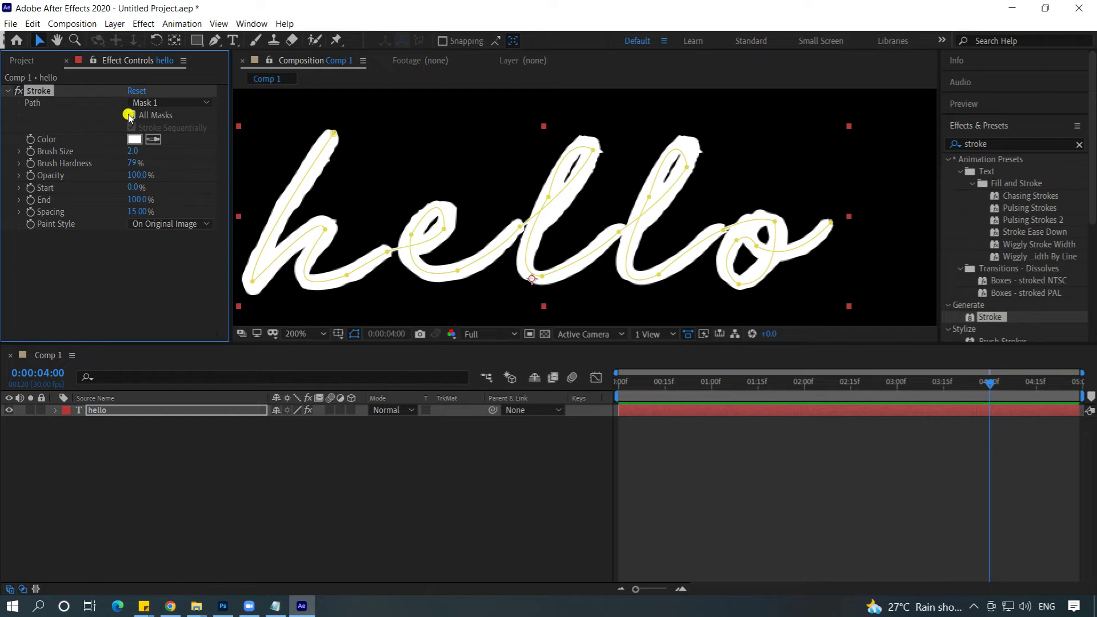
Step: Set Stroke to all masks sequentially, Reveal Original Image paint style, and Brush Size 10
click(132, 115)
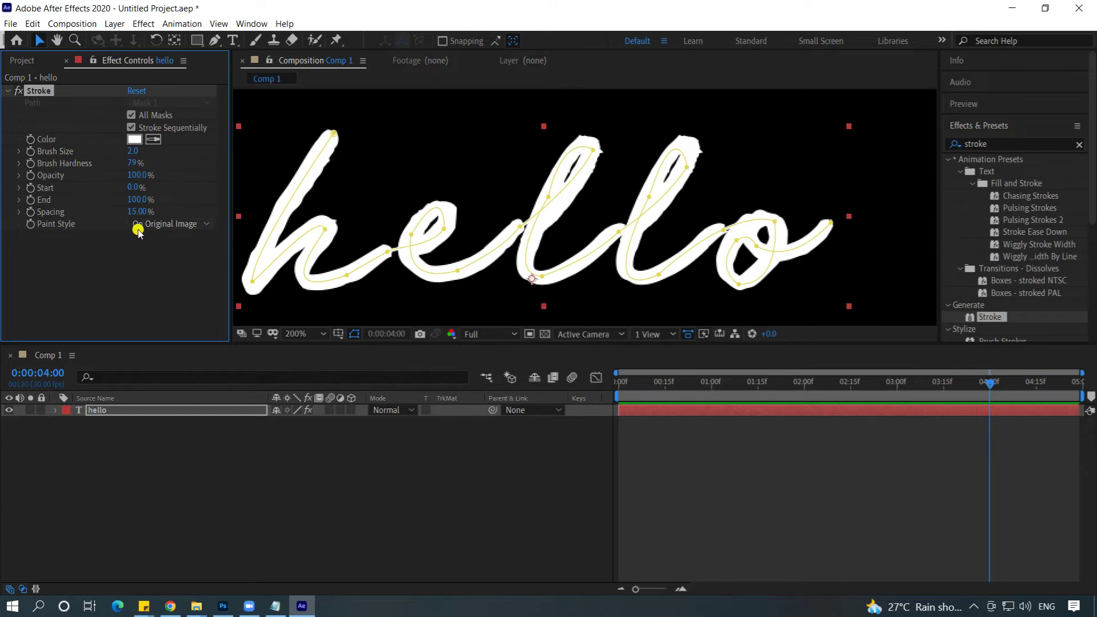
click(205, 225)
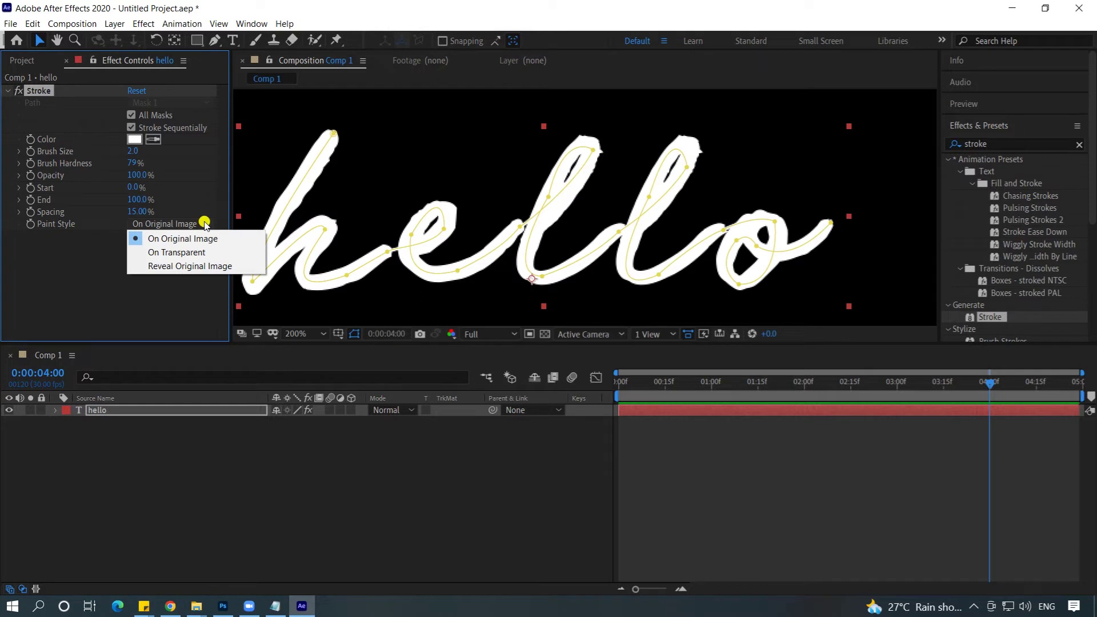
click(170, 266)
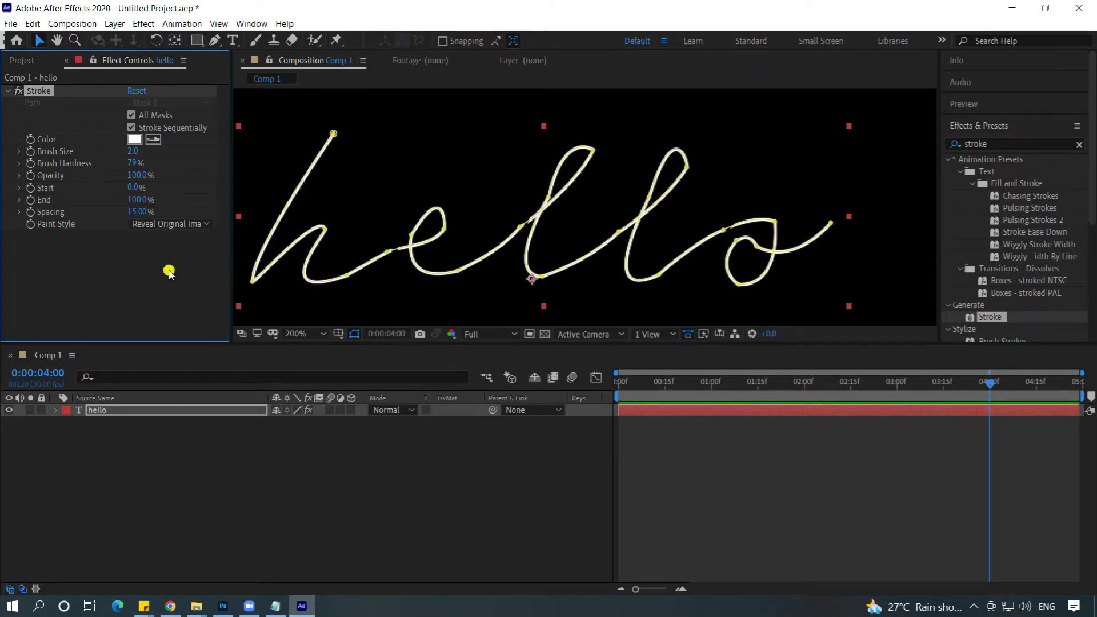
click(132, 152)
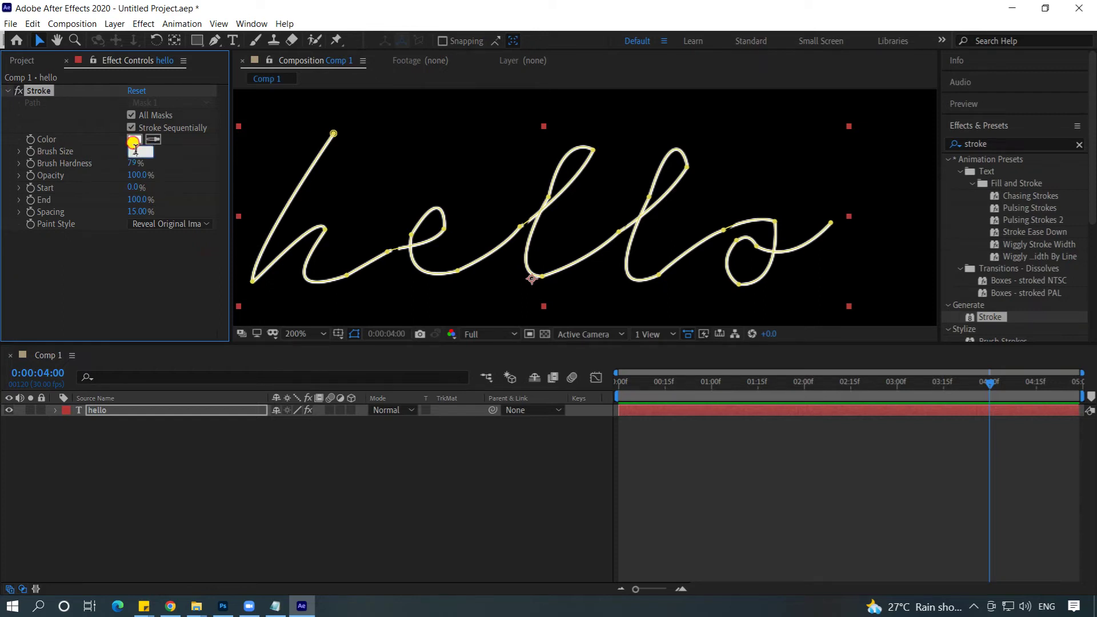
drag(139, 150, 98, 155)
text(10)
key(Return)
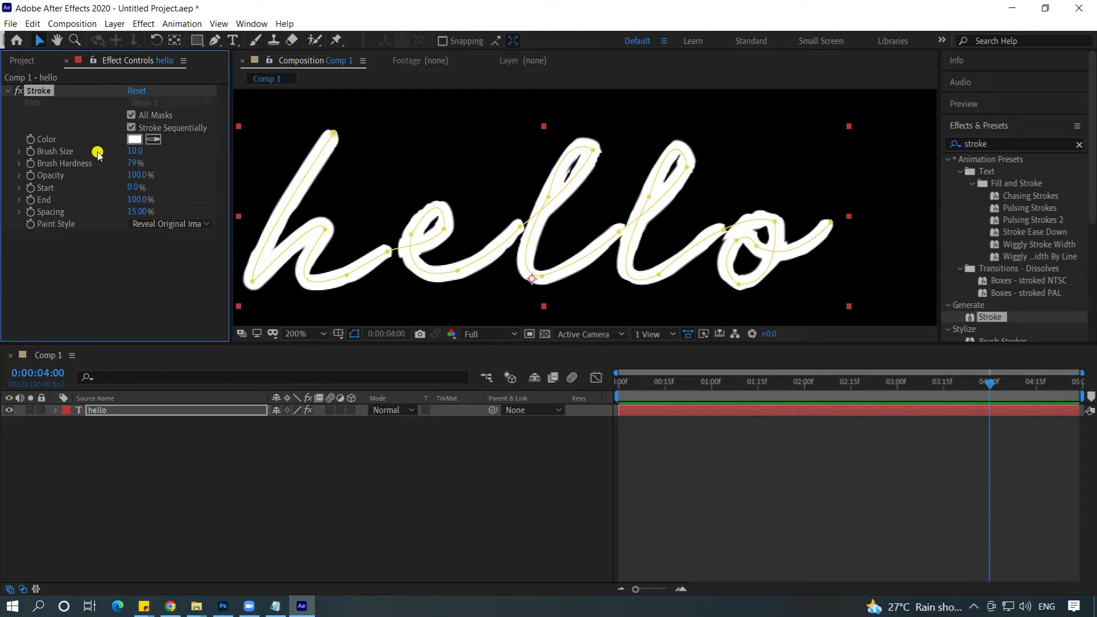
drag(989, 381, 615, 386)
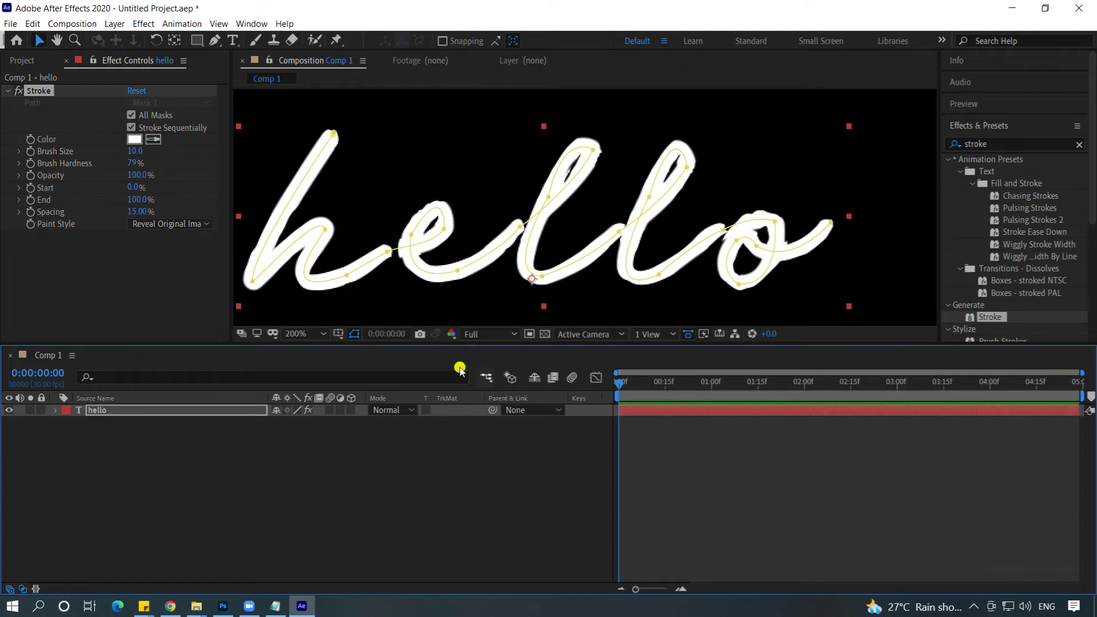
Step: Keyframe the stroke End from 0% at the start to 100% near three seconds
click(32, 201)
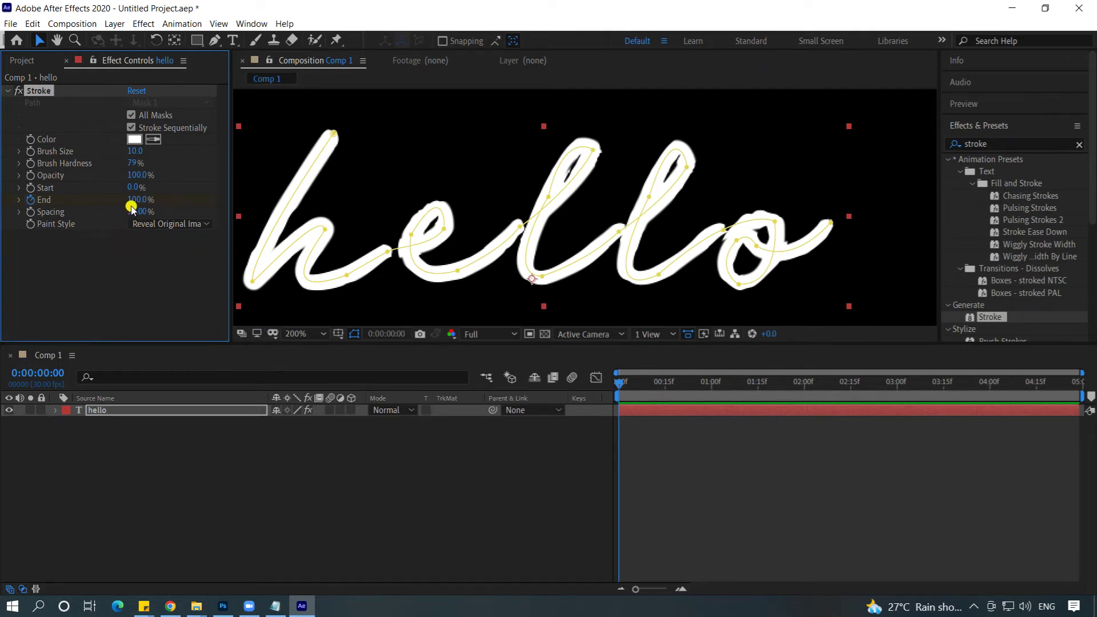
drag(135, 199, 62, 212)
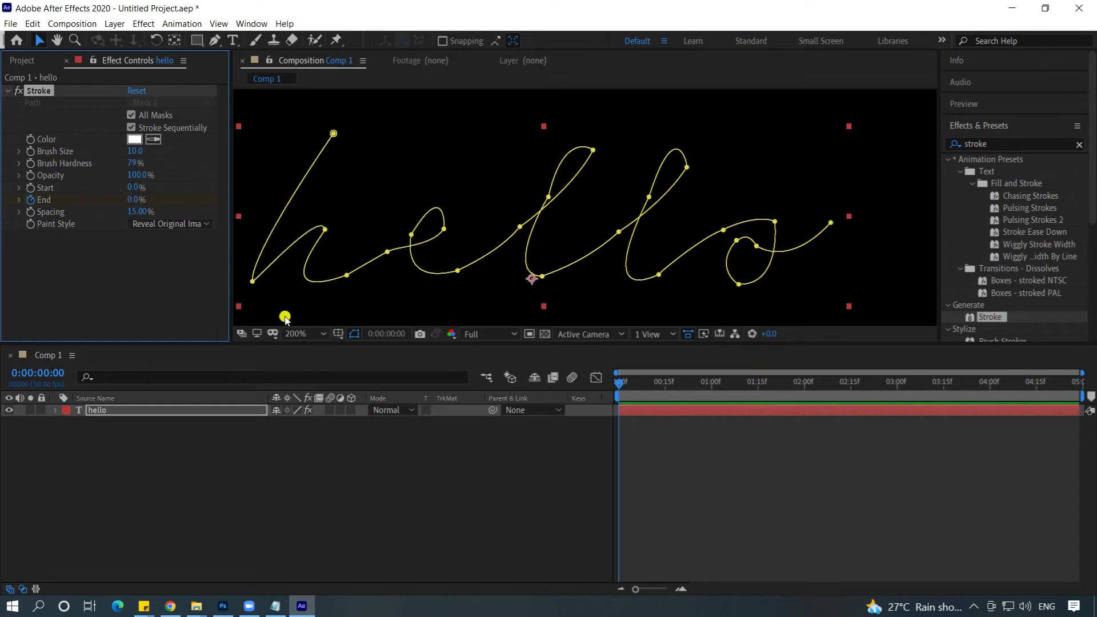
drag(619, 381, 896, 403)
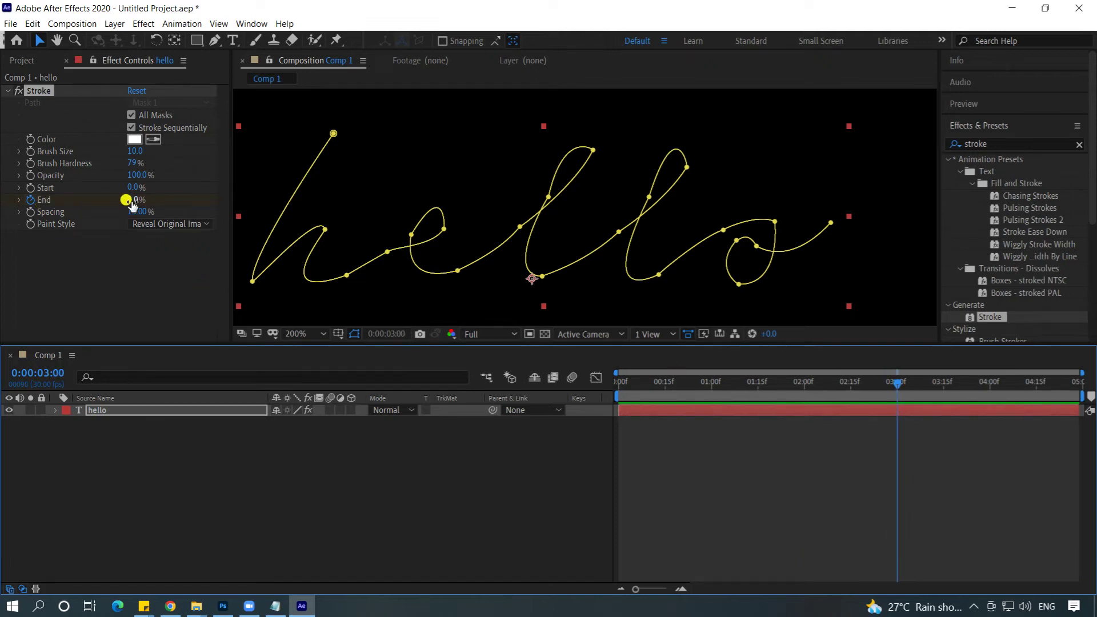
drag(126, 200, 212, 199)
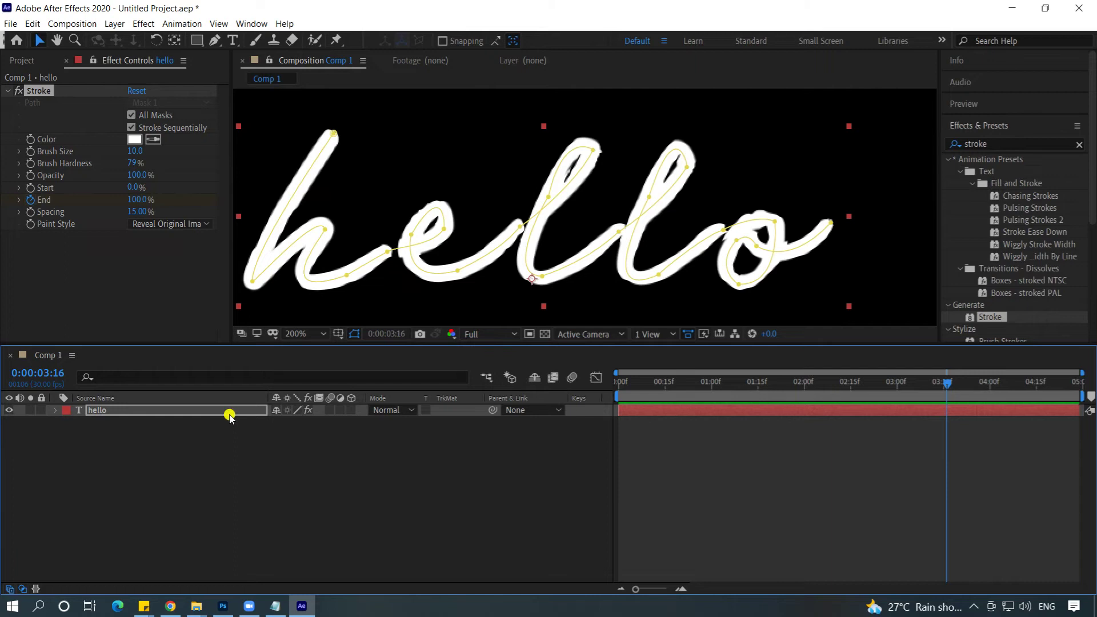
click(127, 411)
key(u)
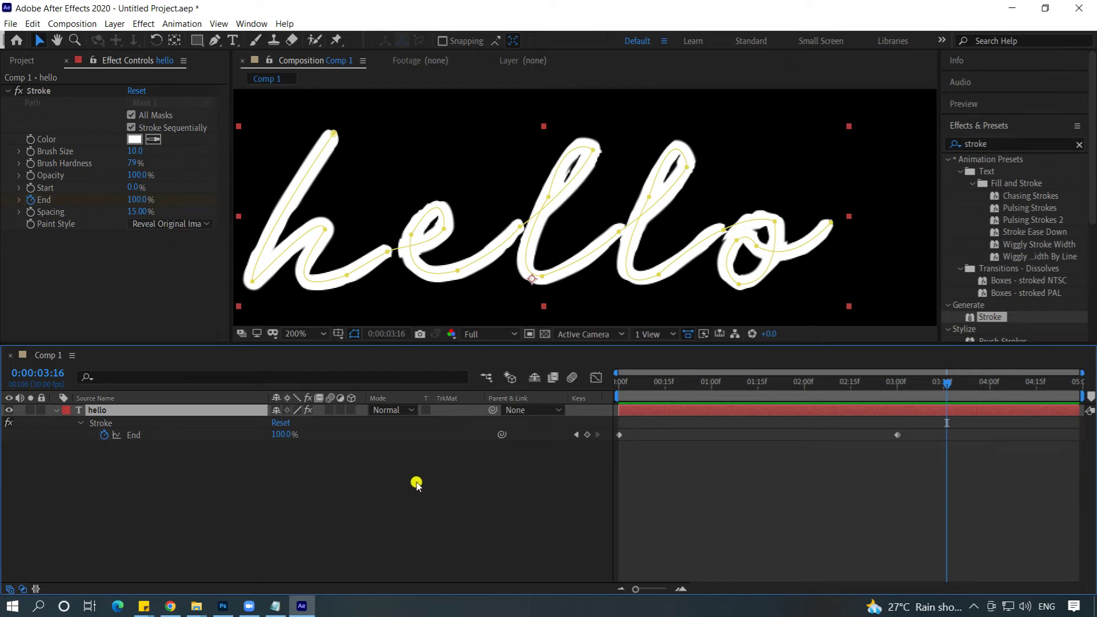
Step: Play the write-on preview from the Preview panel, then stop and return to frame one
click(961, 105)
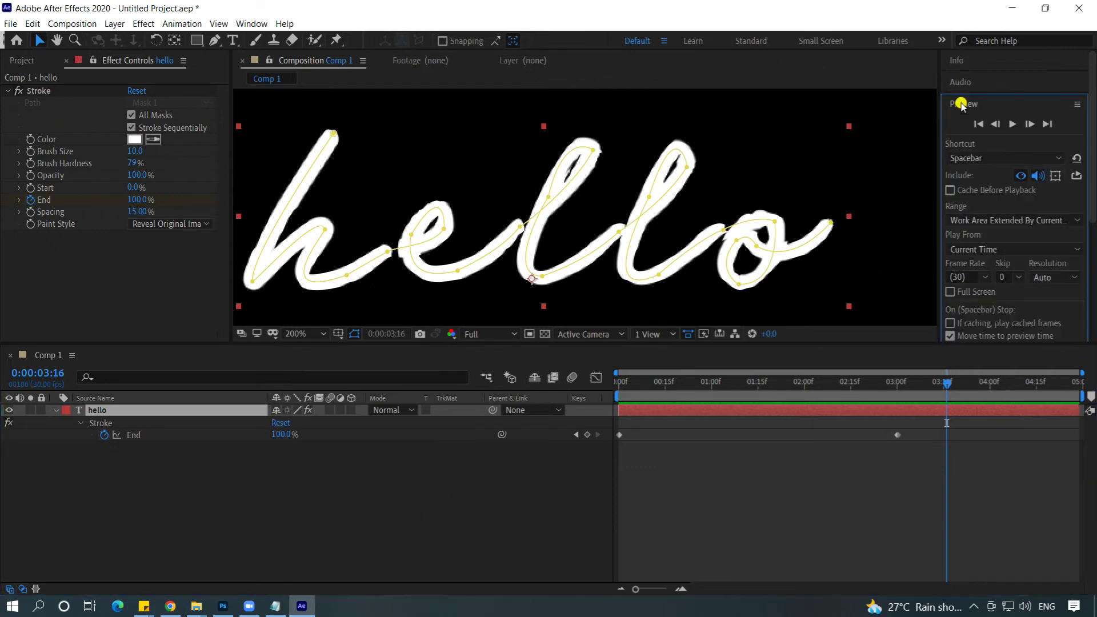
click(1011, 124)
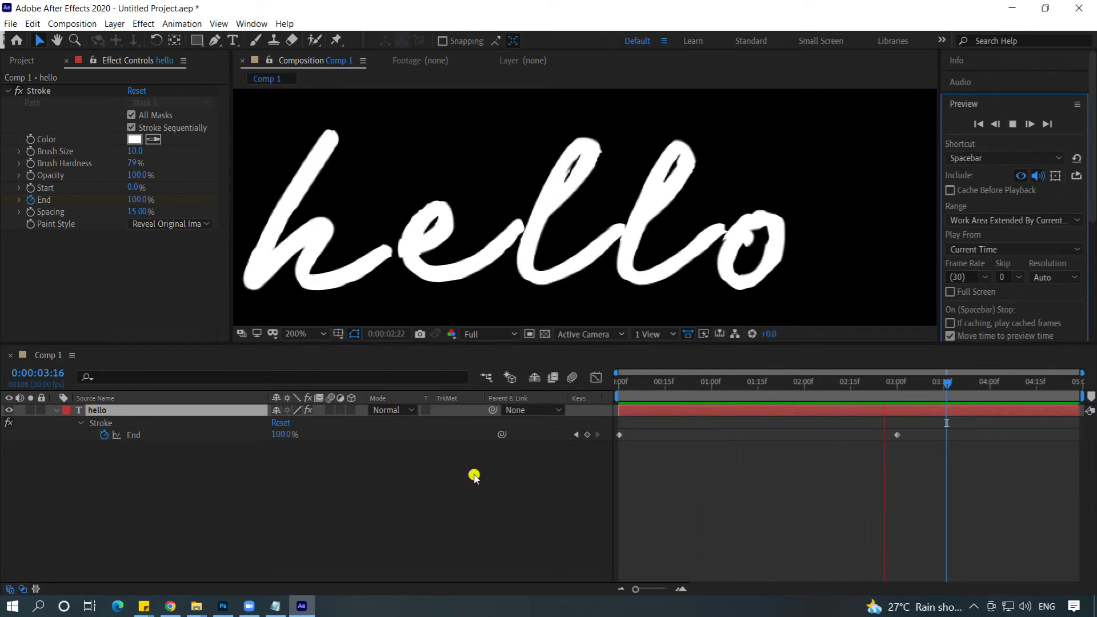
key(space)
key(Home)
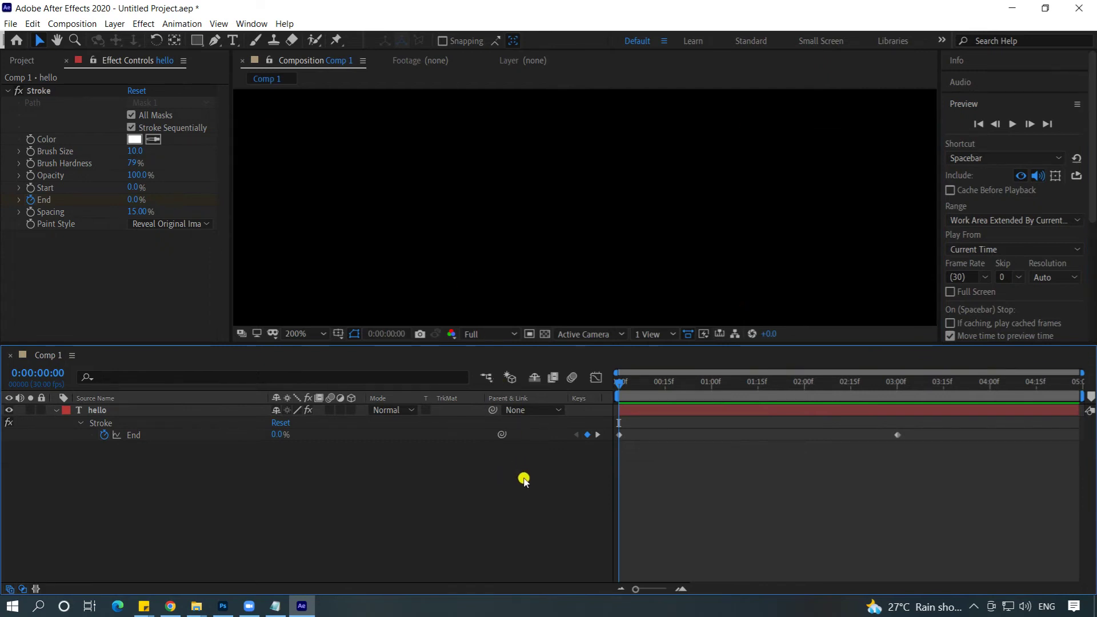
Step: Preview hello writing on with the Composition panel maximized, then restore the layout
key(grave)
click(520, 310)
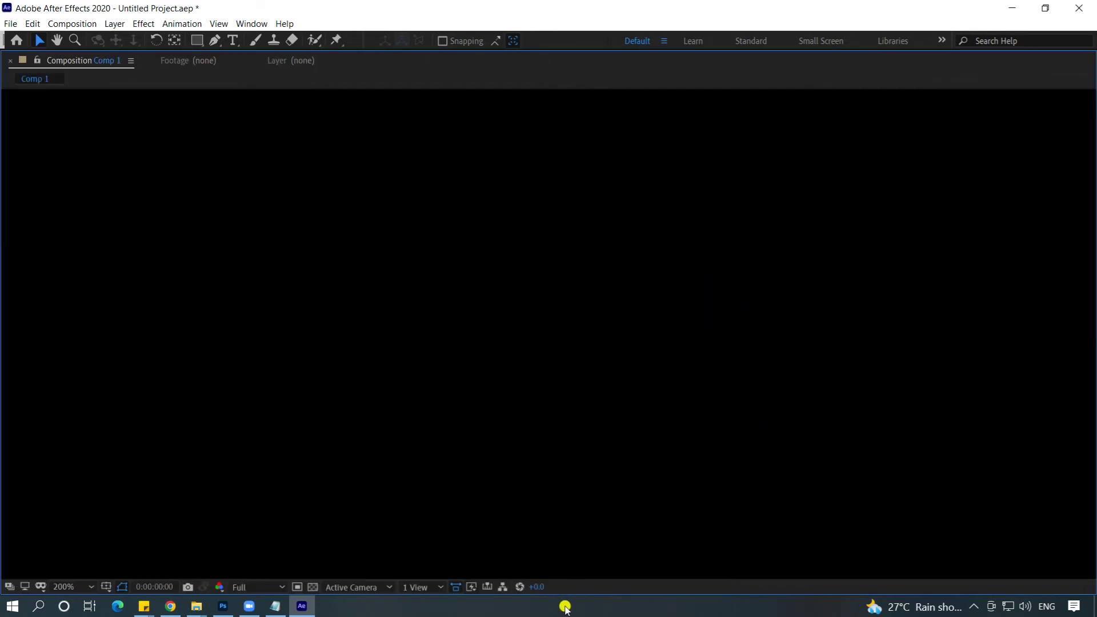
key(space)
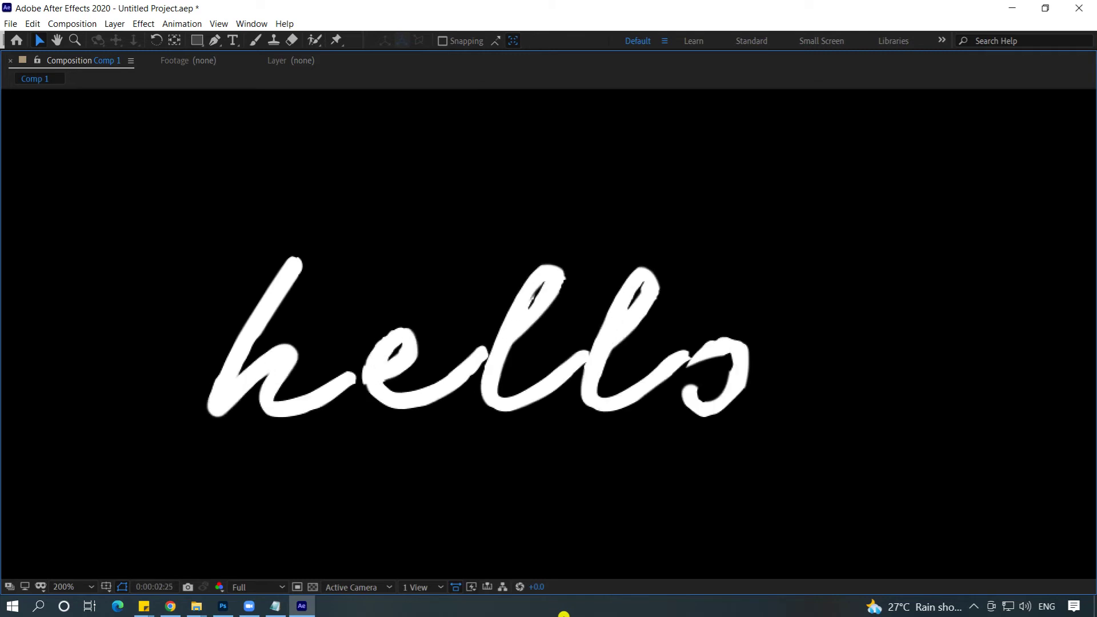
key(grave)
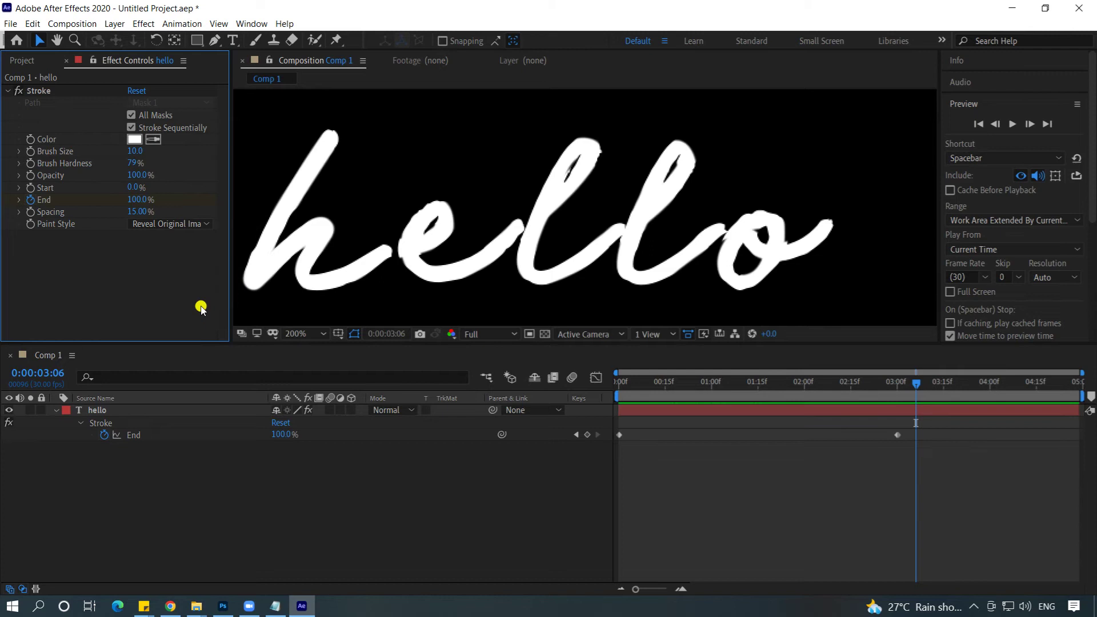